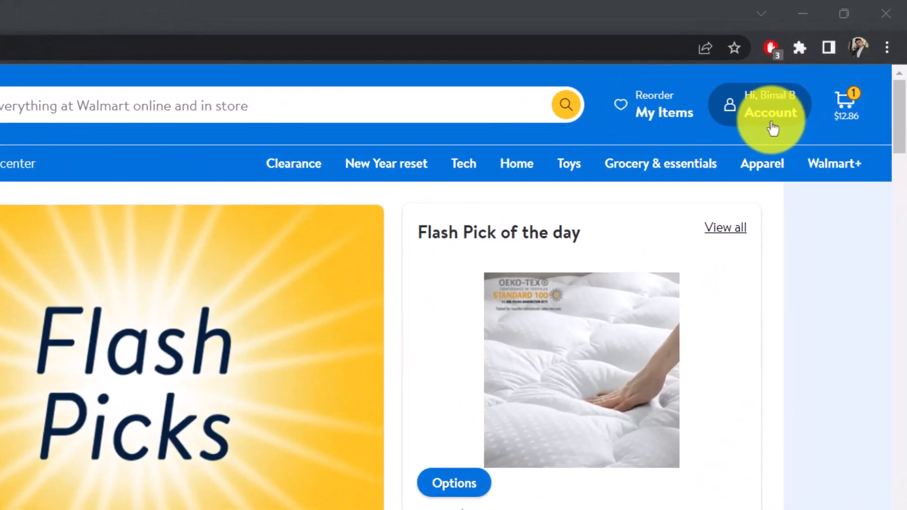
- Go to the account overview via the header Account menu
click(773, 127)
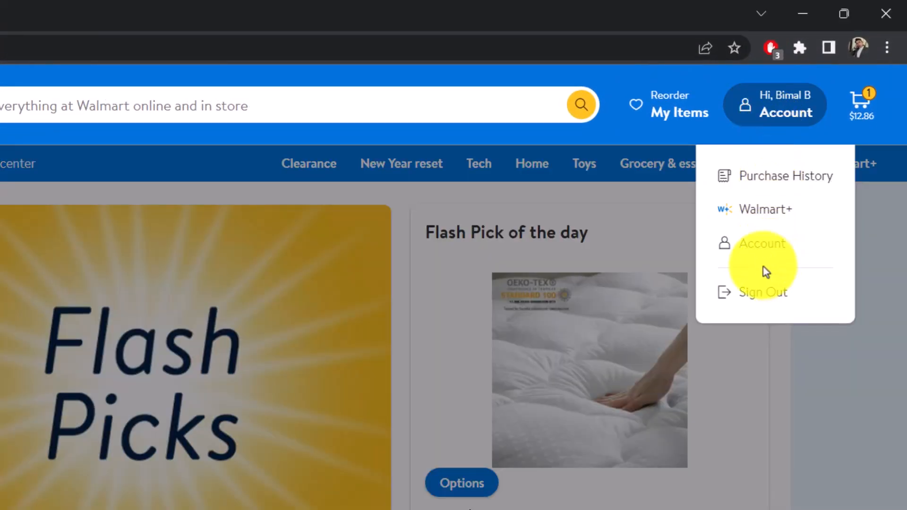
click(750, 253)
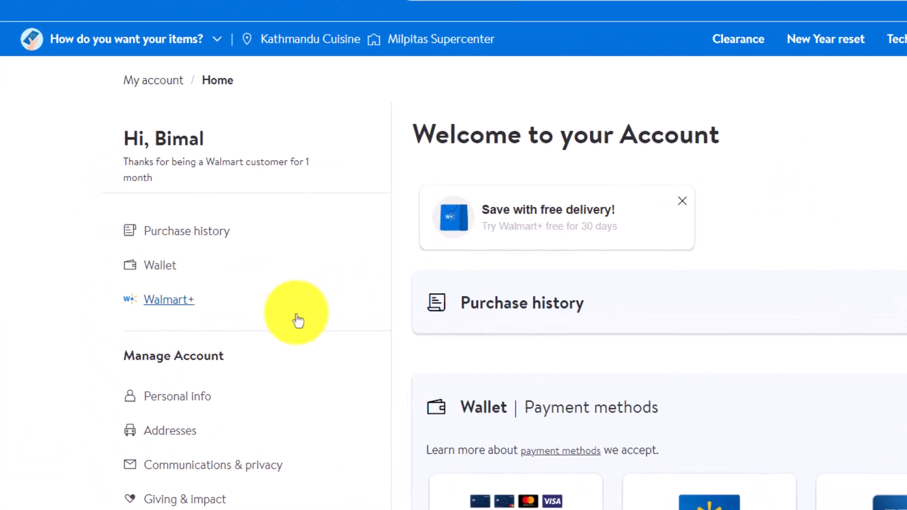
scroll(146, 245, down, 3)
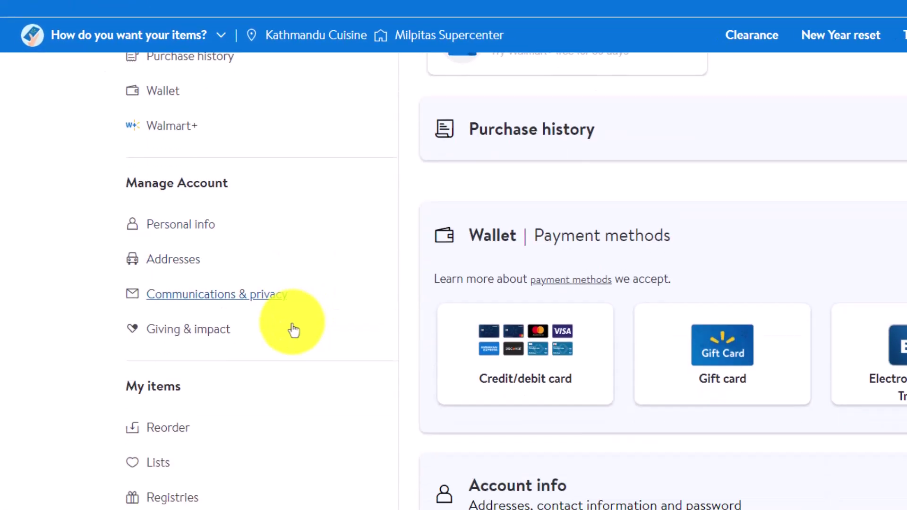
- Show the saved Delivery Addresses listing the preferred Milpitas address
click(173, 266)
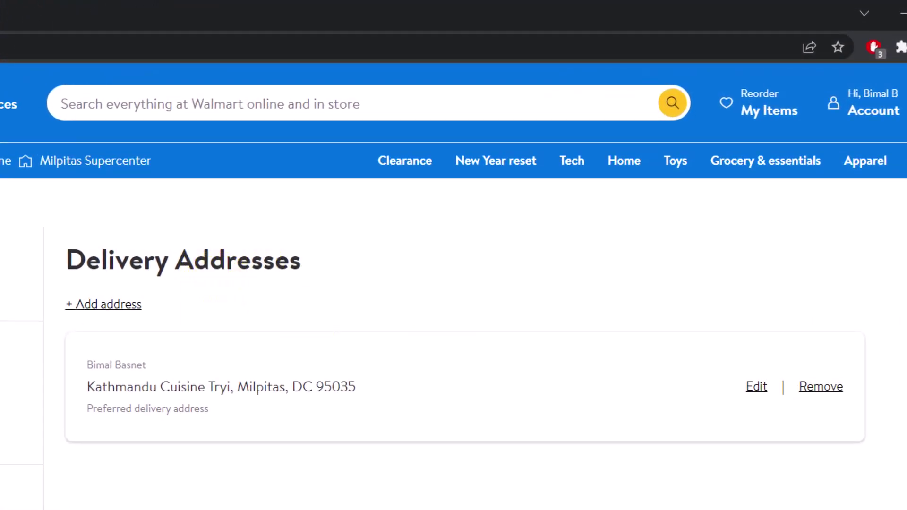
scroll(814, 400, down, 3)
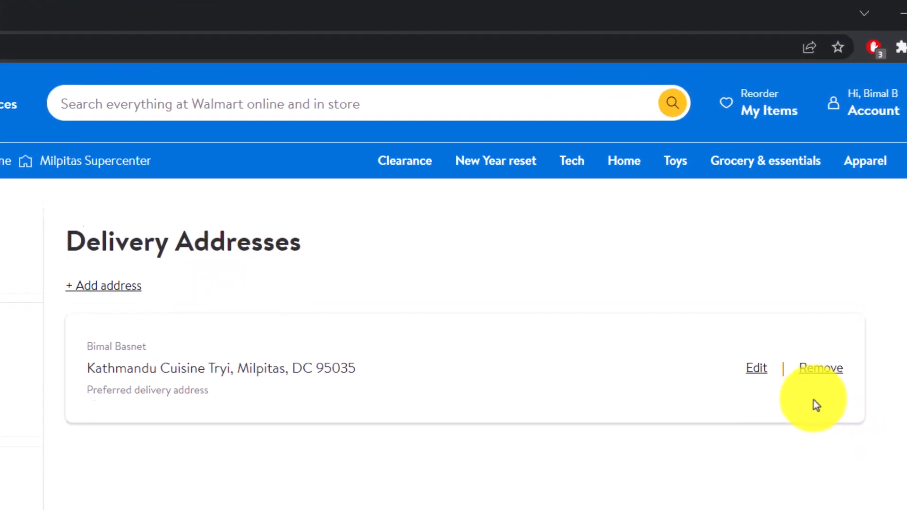
scroll(826, 380, up, 3)
scroll(424, 262, down, 3)
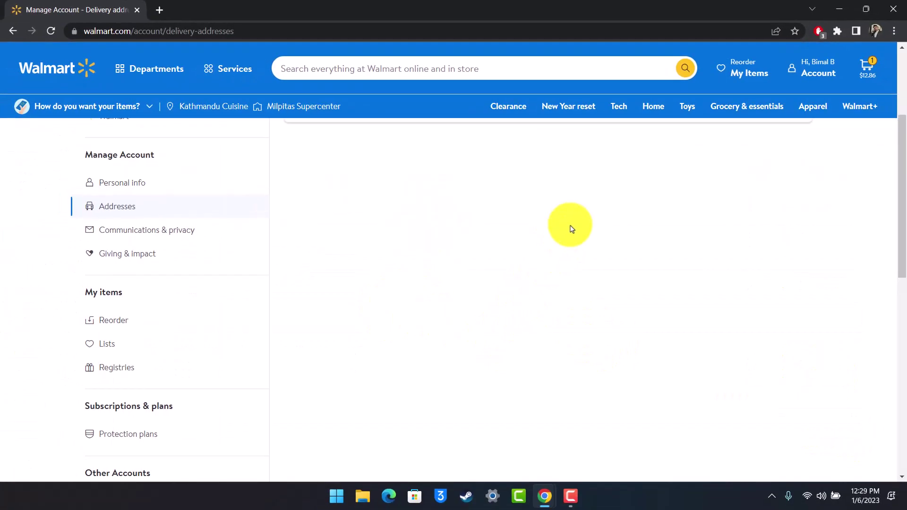
scroll(571, 229, up, 2)
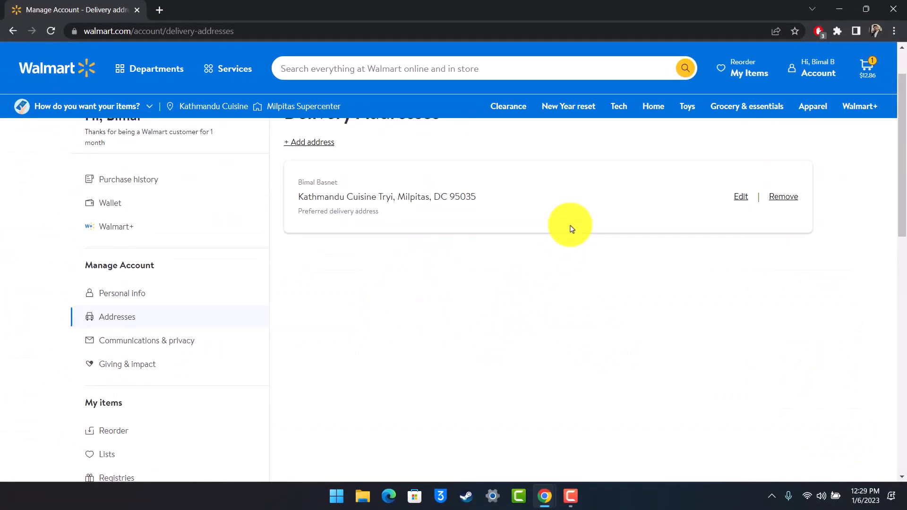
scroll(243, 273, down, 4)
scroll(236, 283, down, 1)
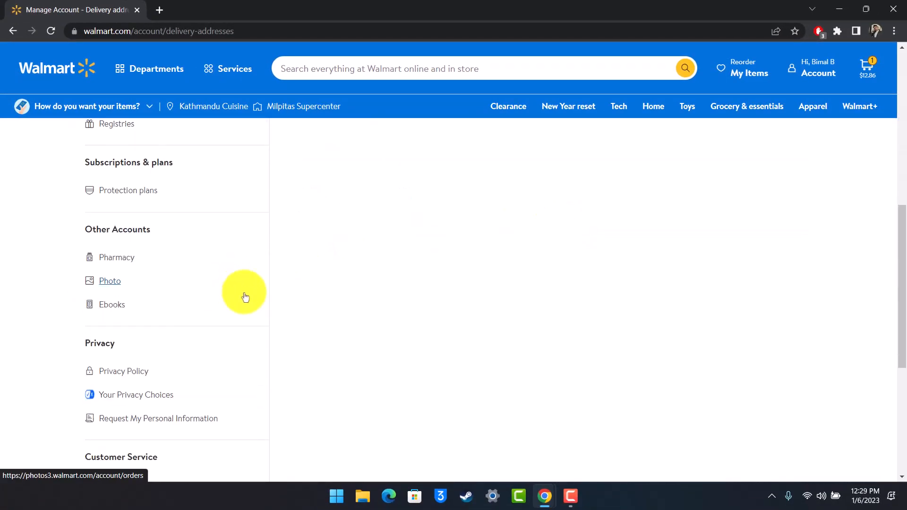
scroll(322, 312, up, 2)
scroll(326, 310, up, 2)
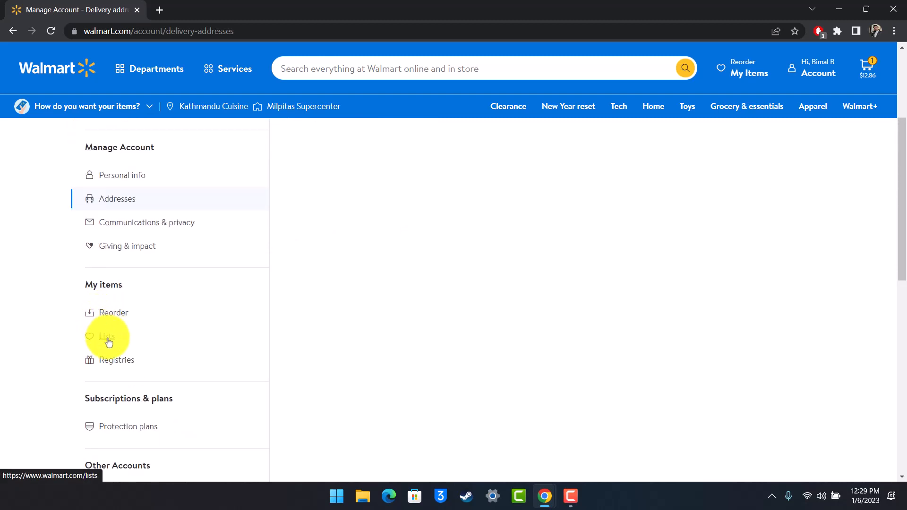
- Go to the Reorder section of My Items from the account sidebar
click(110, 322)
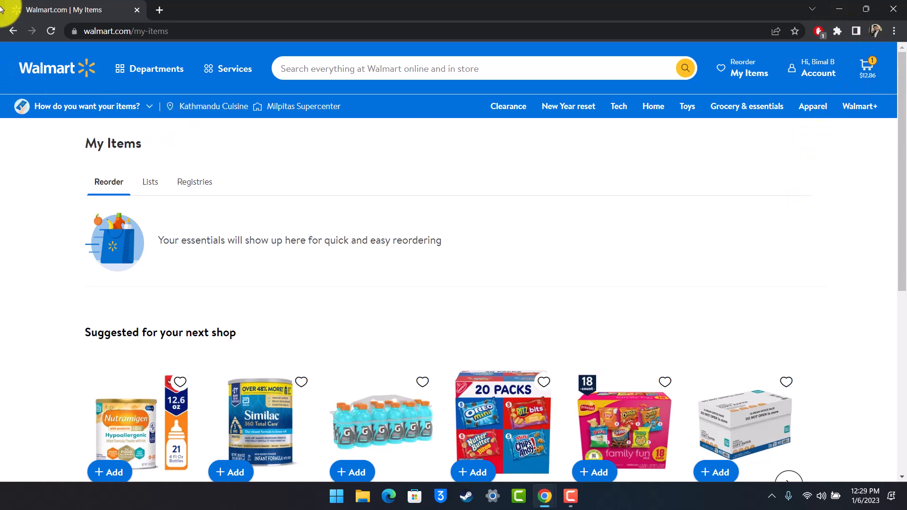
- Navigate back from My Items to the delivery addresses account page
click(12, 31)
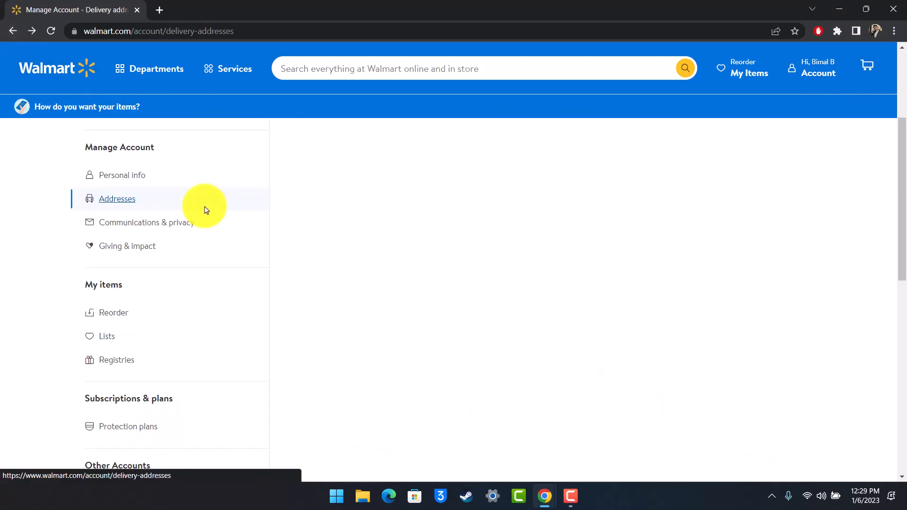
scroll(206, 211, down, 2)
scroll(205, 227, down, 3)
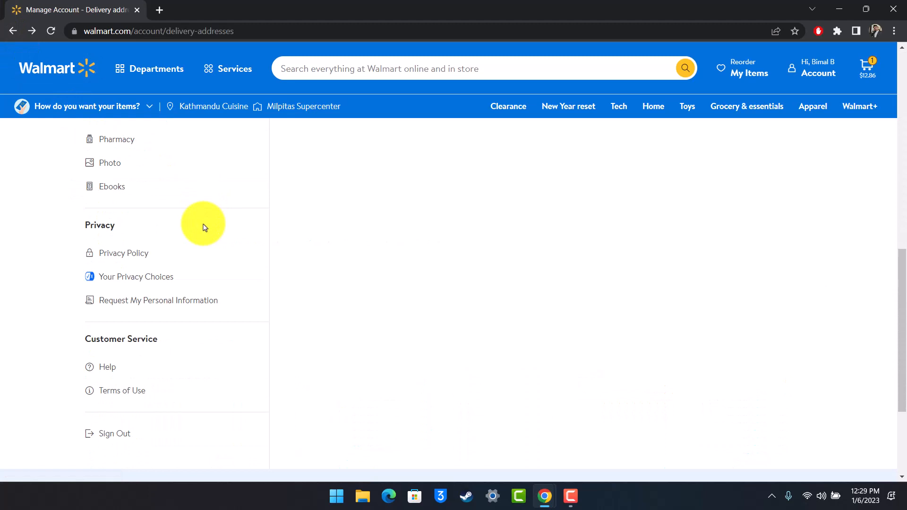
scroll(203, 226, down, 3)
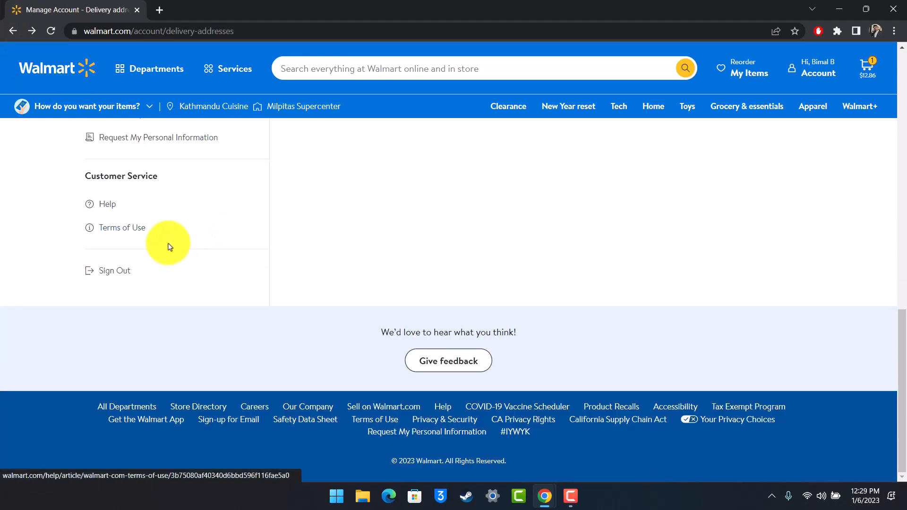
scroll(135, 291, up, 2)
scroll(212, 312, up, 2)
scroll(251, 325, up, 1)
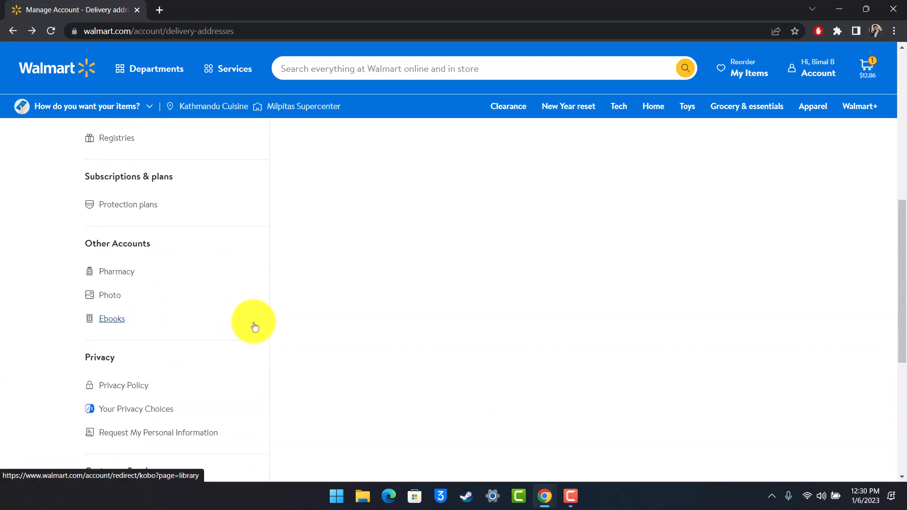